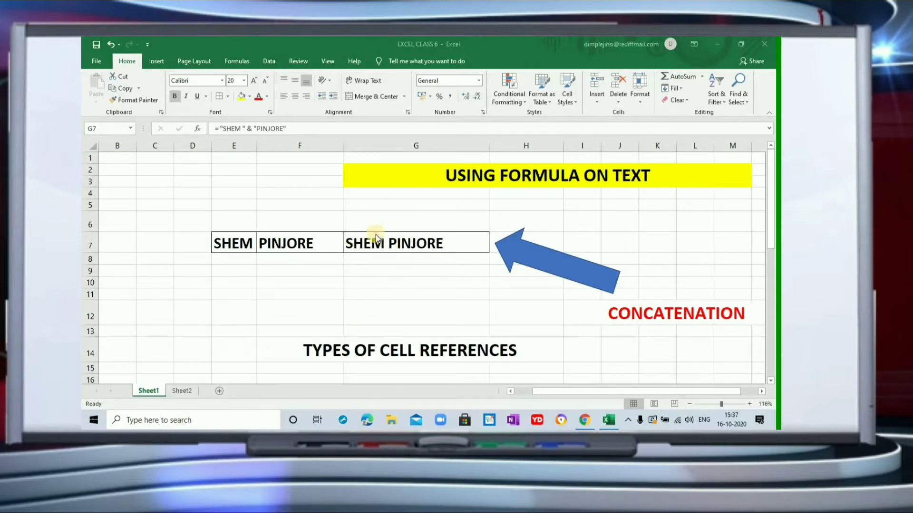
Remove the space before the closing quote of the first text string in the concatenation formula in G7.
{"action": "left_click", "coordinate": [223, 236]}
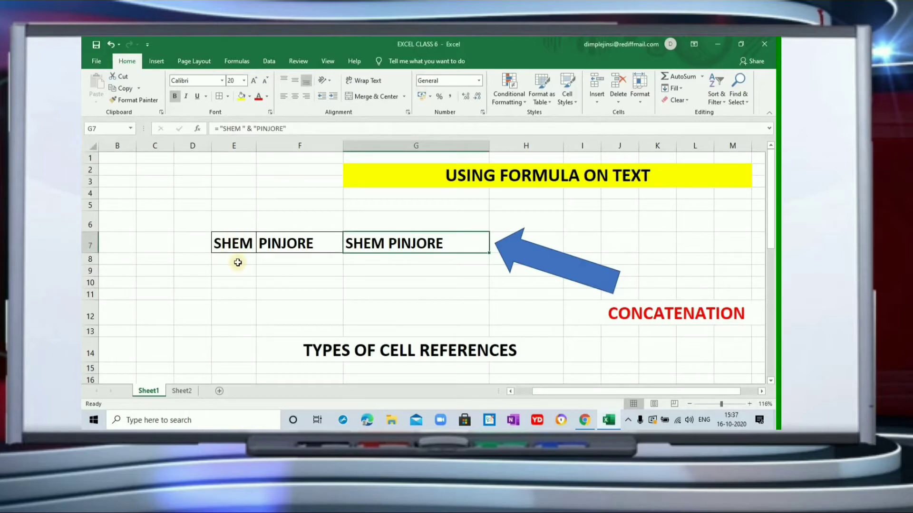
{"action": "left_click", "coordinate": [292, 245]}
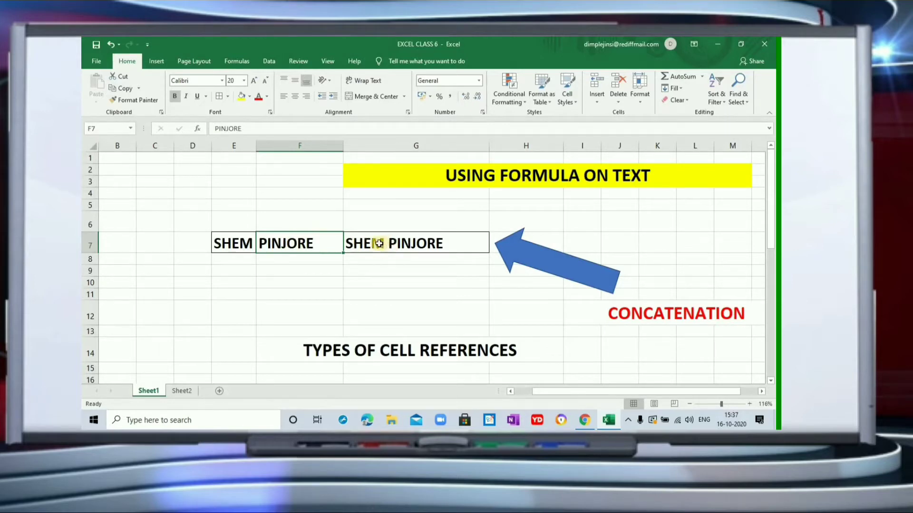
{"action": "left_click", "coordinate": [378, 244]}
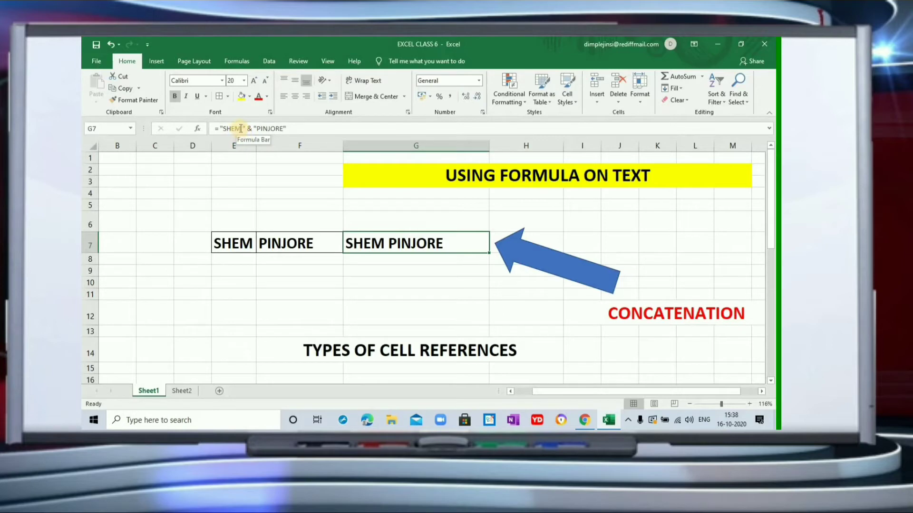
{"action": "type", "text": "= \"SHEM \" &"}
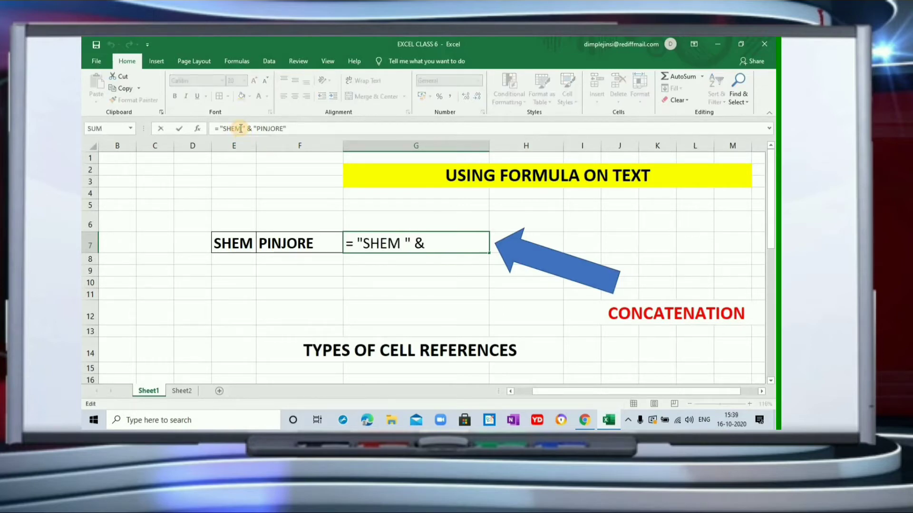
{"action": "key", "text": "Delete"}
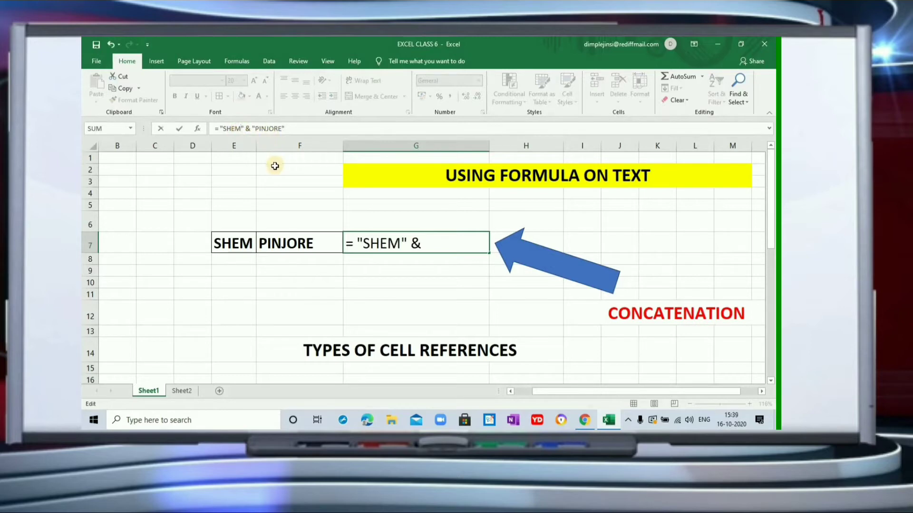
{"action": "left_click", "coordinate": [293, 129]}
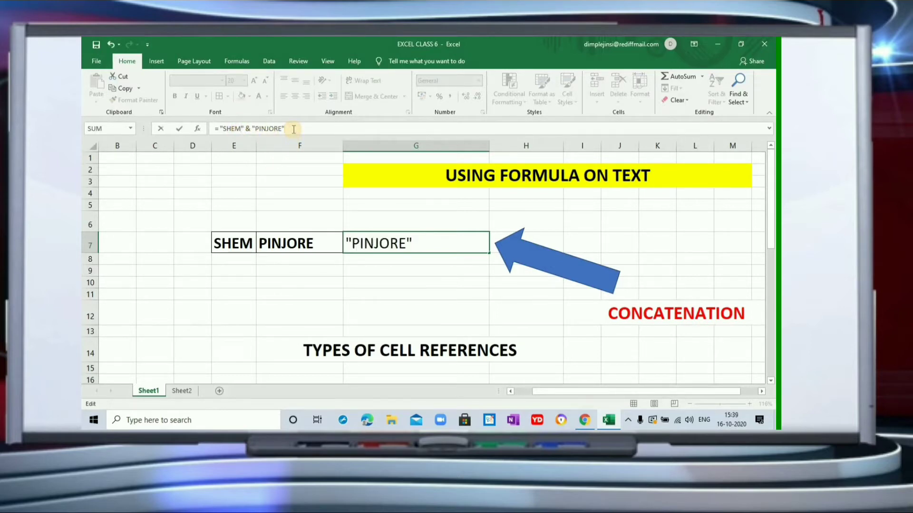
{"action": "key", "text": "Return"}
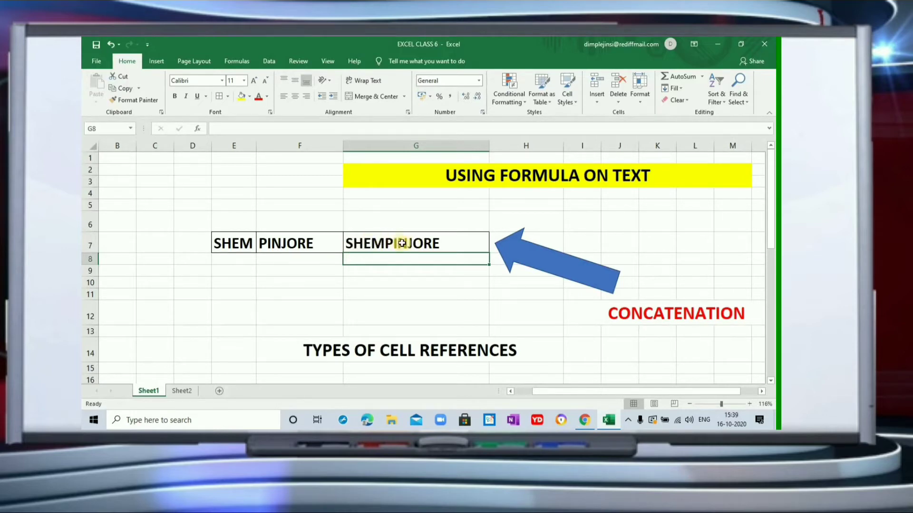
Insert a space before the closing quote of the first text string in G7's concatenation formula.
{"action": "left_click", "coordinate": [369, 241]}
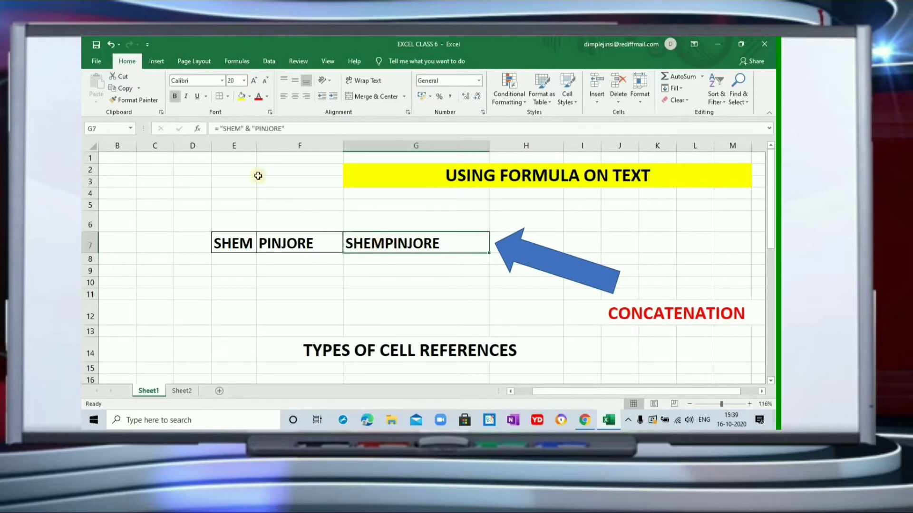
{"action": "left_click", "coordinate": [241, 128]}
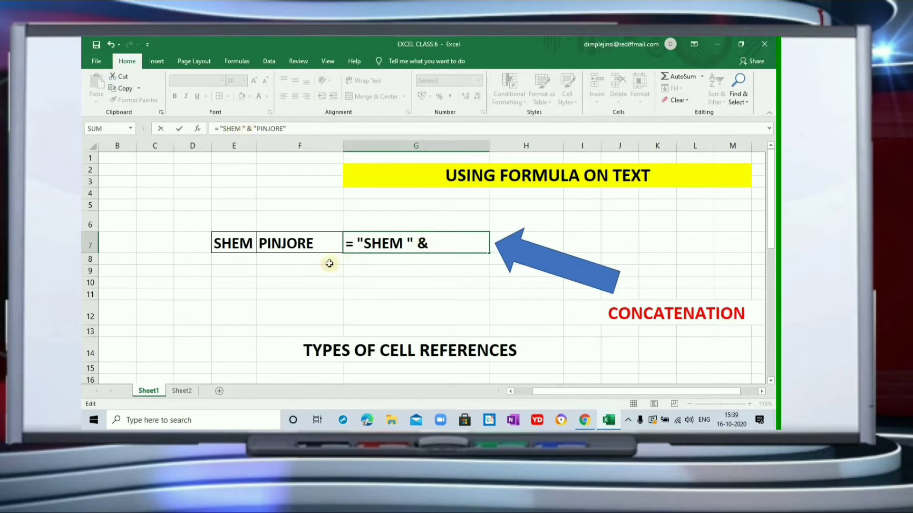
{"action": "left_click", "coordinate": [300, 131]}
{"action": "key", "text": "Return"}
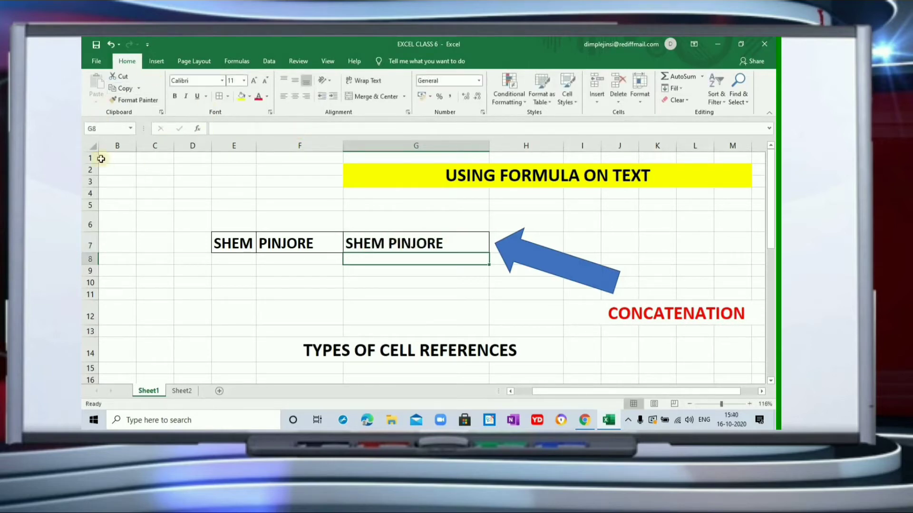
Examine the table under TYPES OF CELL REFERENCES, including its MONTHS, SALES and EXPENSES headers and the JANUARY cell.
{"action": "left_click", "coordinate": [97, 129]}
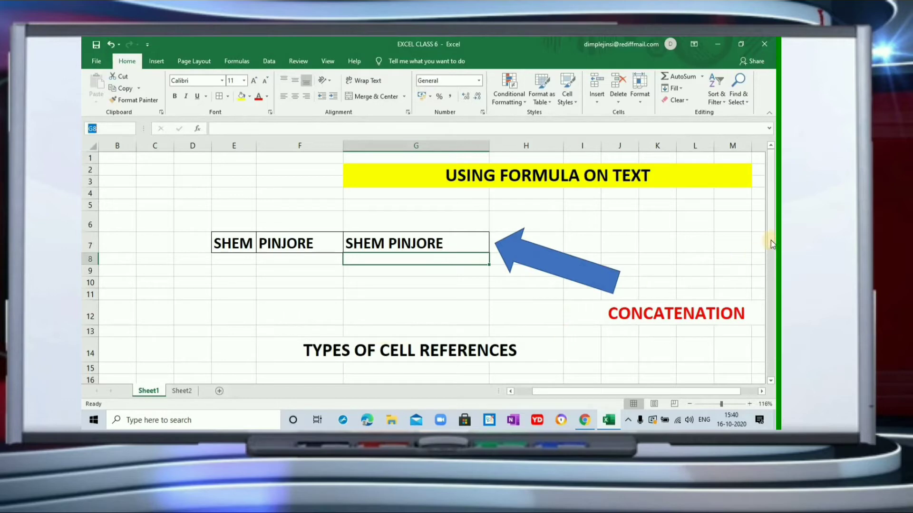
{"action": "left_click_drag", "start_coordinate": [771, 241], "coordinate": [771, 240]}
{"action": "left_click_drag", "start_coordinate": [772, 261], "coordinate": [773, 320]}
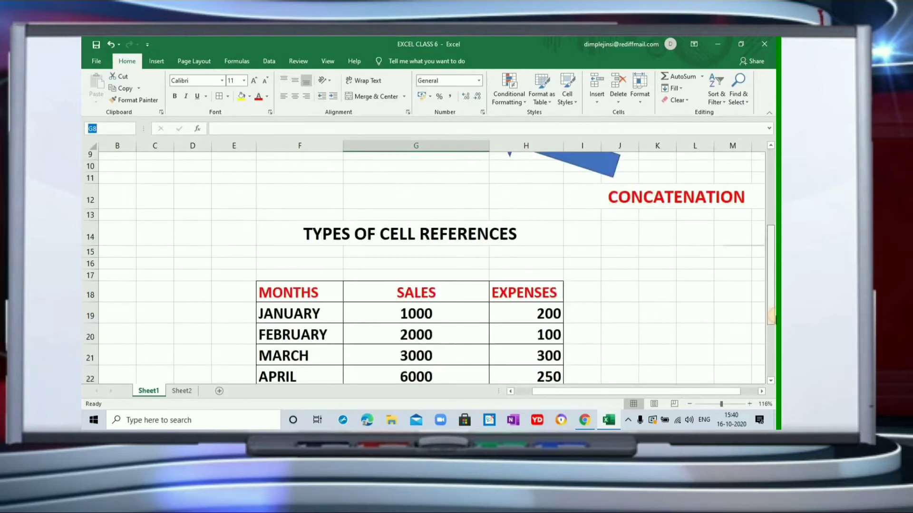
{"action": "left_click_drag", "start_coordinate": [772, 260], "coordinate": [774, 285]}
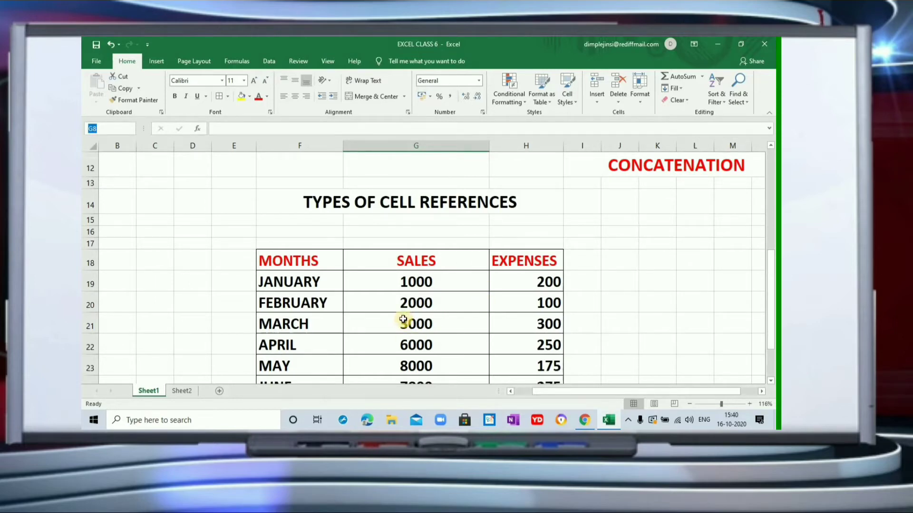
{"action": "left_click", "coordinate": [290, 263]}
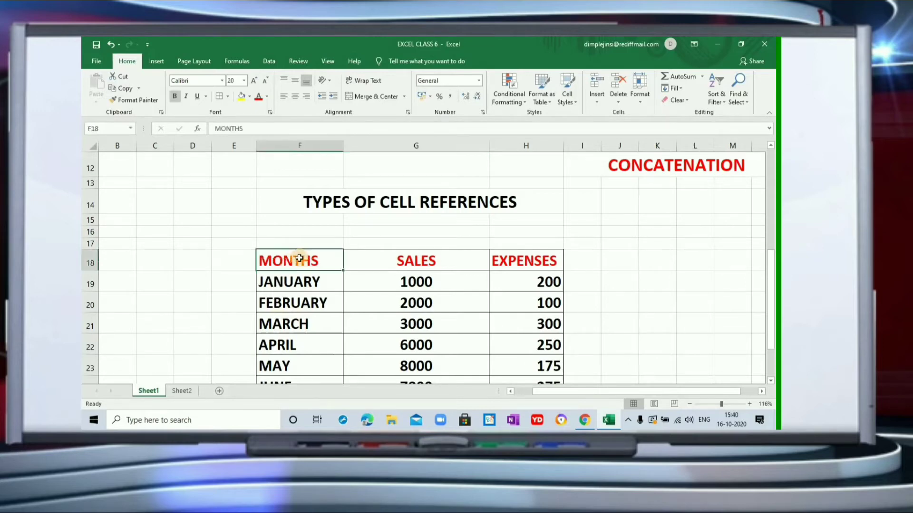
{"action": "left_click", "coordinate": [410, 267]}
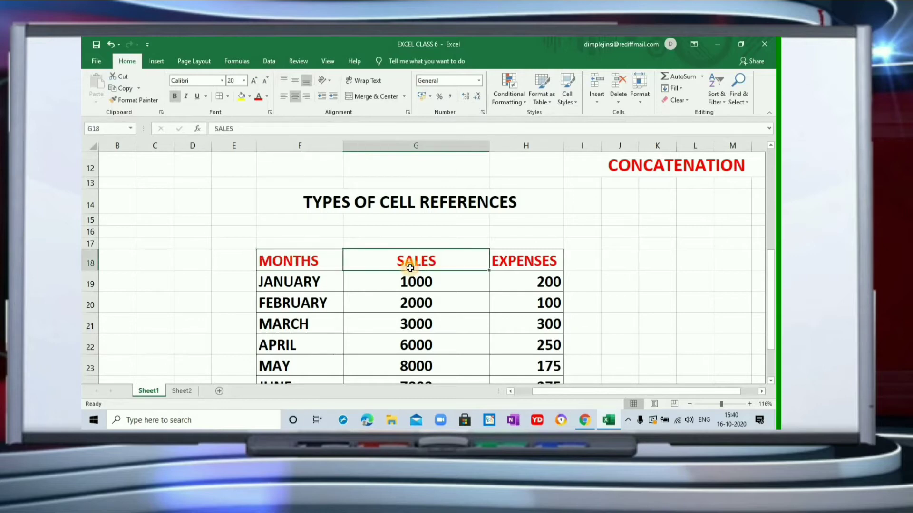
{"action": "left_click", "coordinate": [517, 261]}
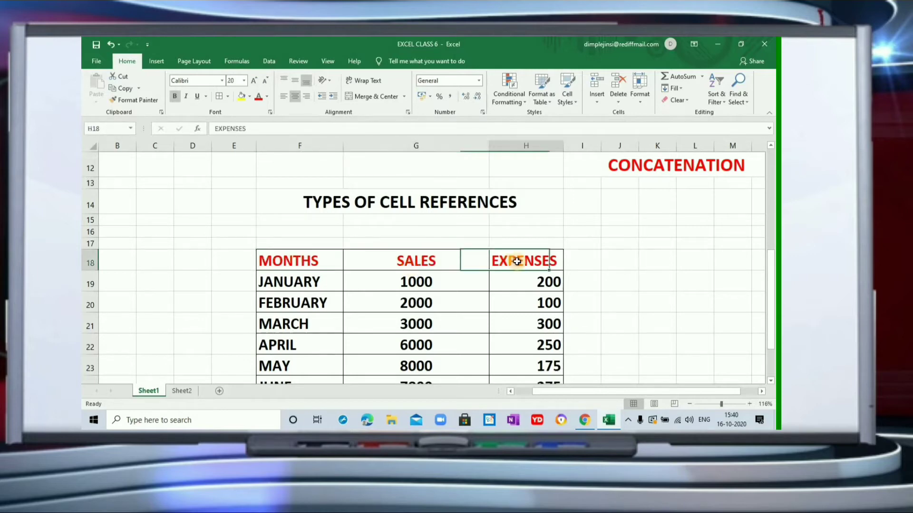
{"action": "left_click", "coordinate": [289, 284]}
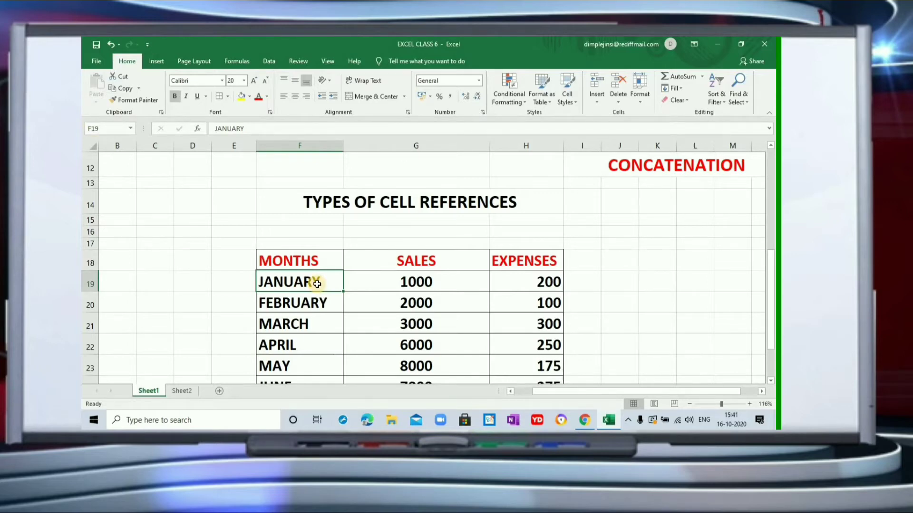
{"action": "left_click", "coordinate": [311, 261]}
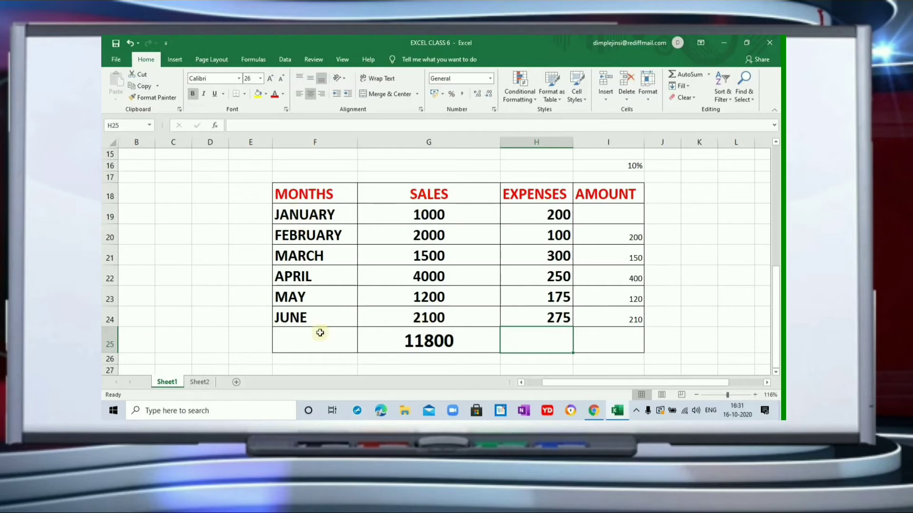
Copy the SALES total formula from G25 into H25 to total the EXPENSES column with a relative reference.
{"action": "left_click", "coordinate": [399, 349]}
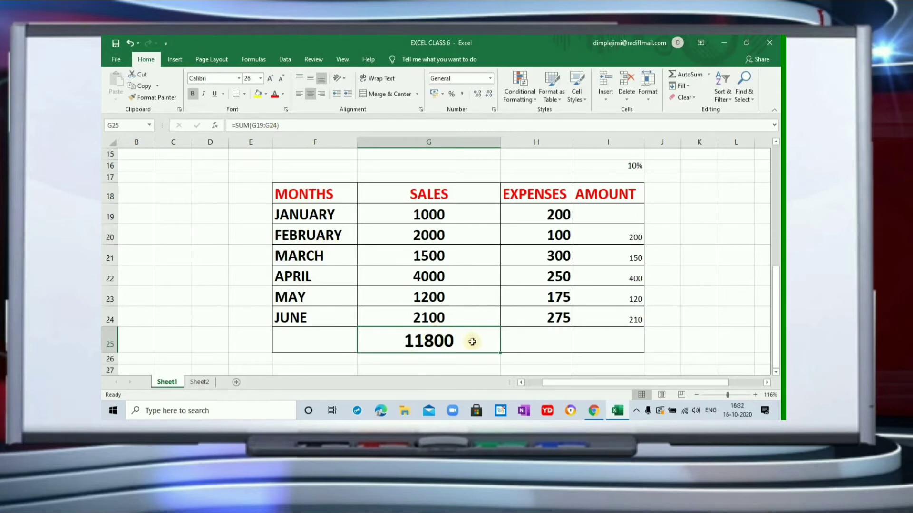
{"action": "key", "text": "ctrl+c"}
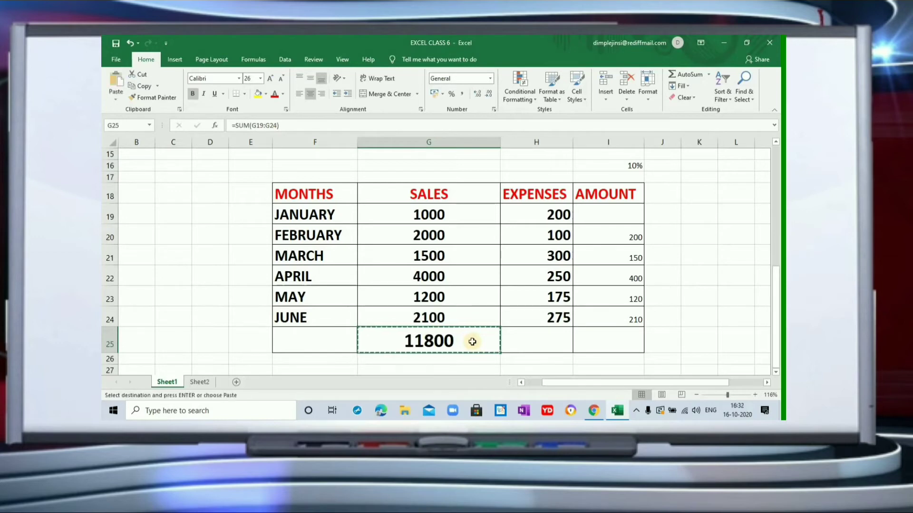
{"action": "left_click", "coordinate": [531, 343]}
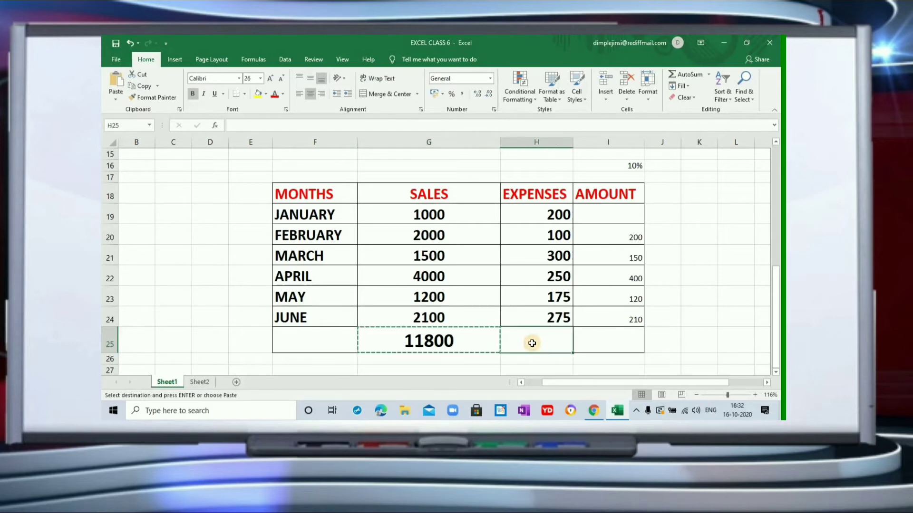
{"action": "key", "text": "ctrl+v"}
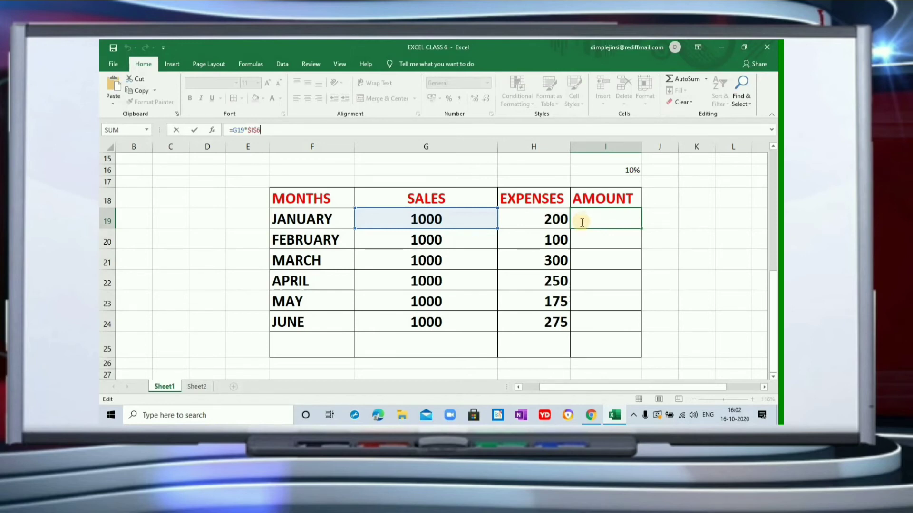
Correct the January AMOUNT formula in I19 to =G19*$I$16, with an absolute reference to the 10% cell.
{"action": "left_click", "coordinate": [581, 222]}
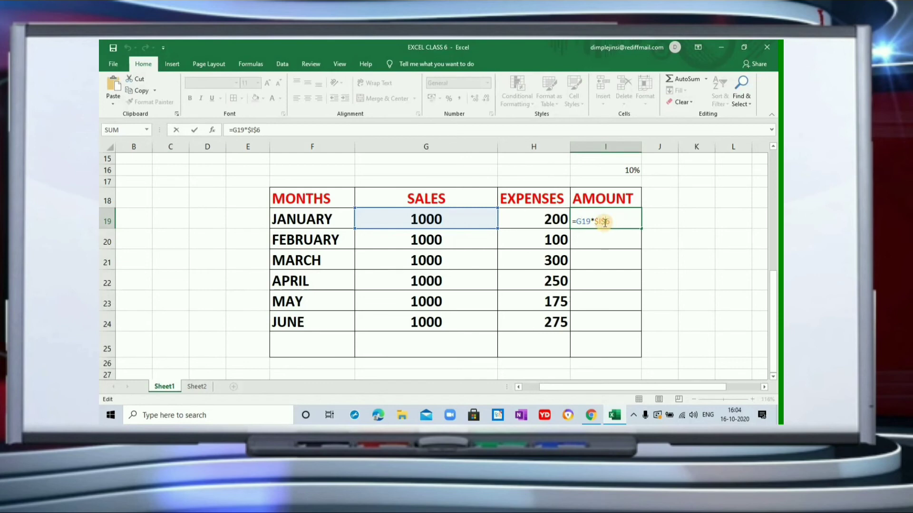
{"action": "type", "text": "1"}
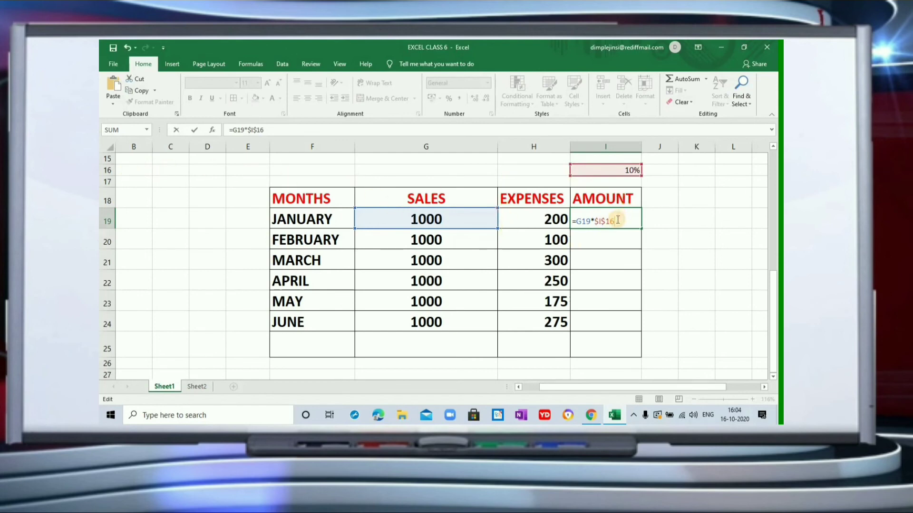
{"action": "key", "text": "Return"}
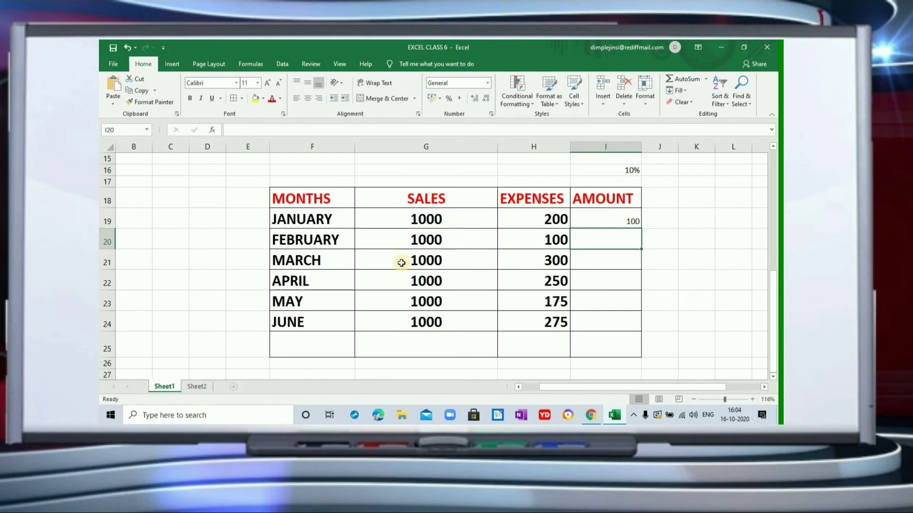
Fill the AMOUNT formula from I19 down through I24 for the months February to June, then reselect I19.
{"action": "left_click", "coordinate": [628, 221]}
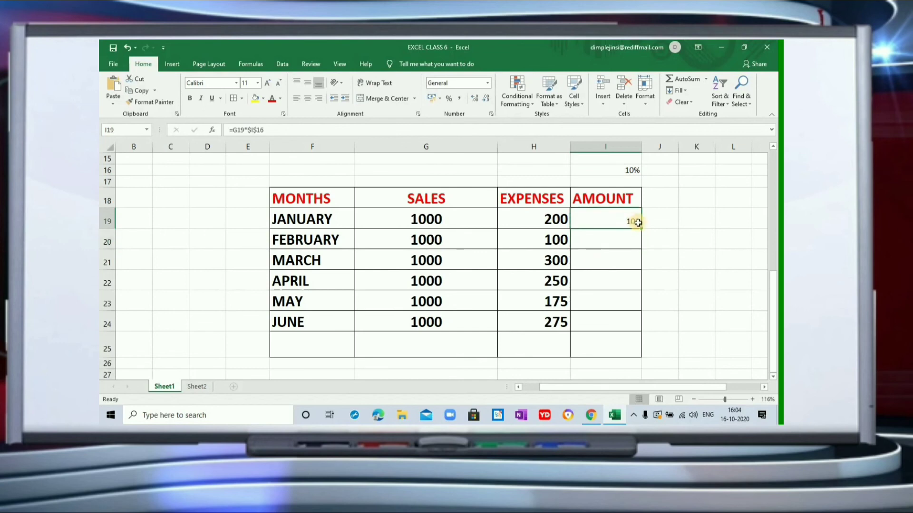
{"action": "left_click_drag", "start_coordinate": [641, 229], "coordinate": [639, 327]}
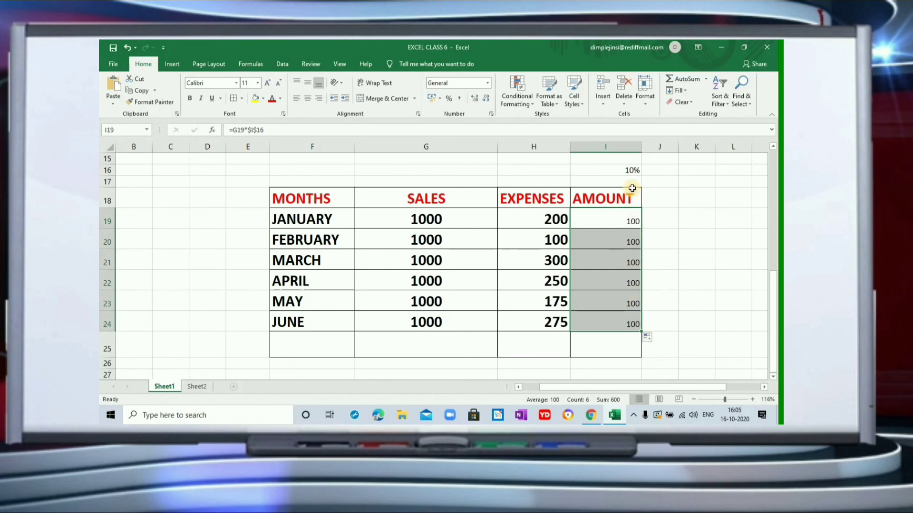
{"action": "left_click", "coordinate": [613, 225]}
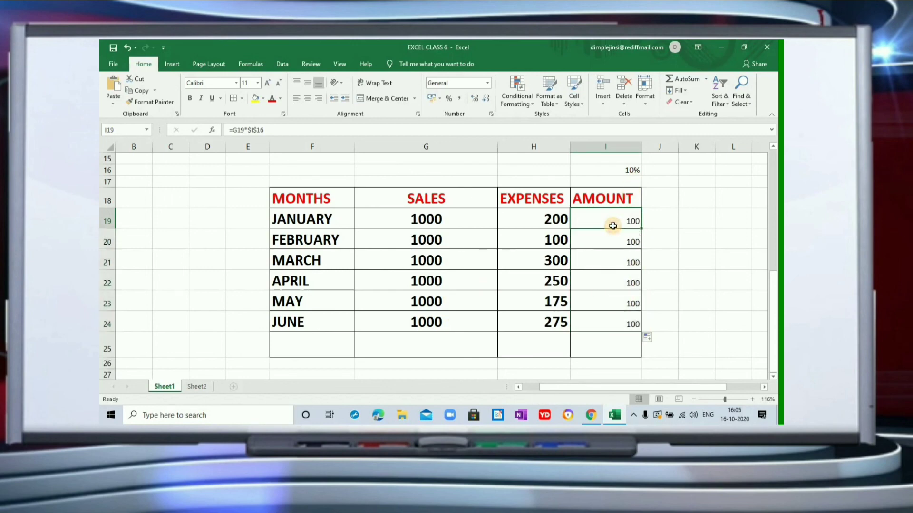